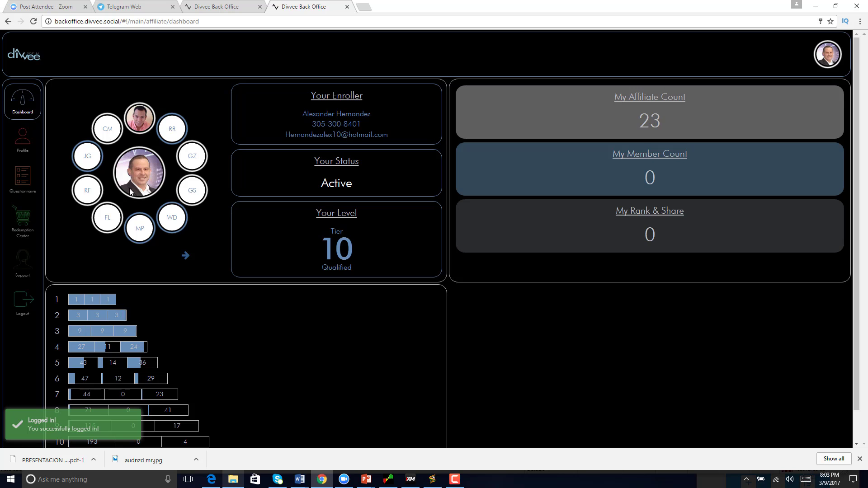
# - Open the profile page, bring up its information for editing, and save the profile
pyautogui.scroll(-1, 129, 188)
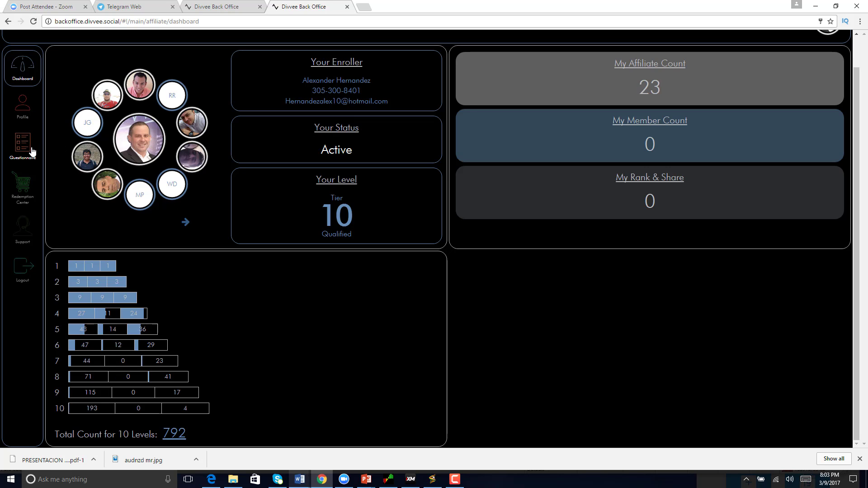
pyautogui.click(21, 119)
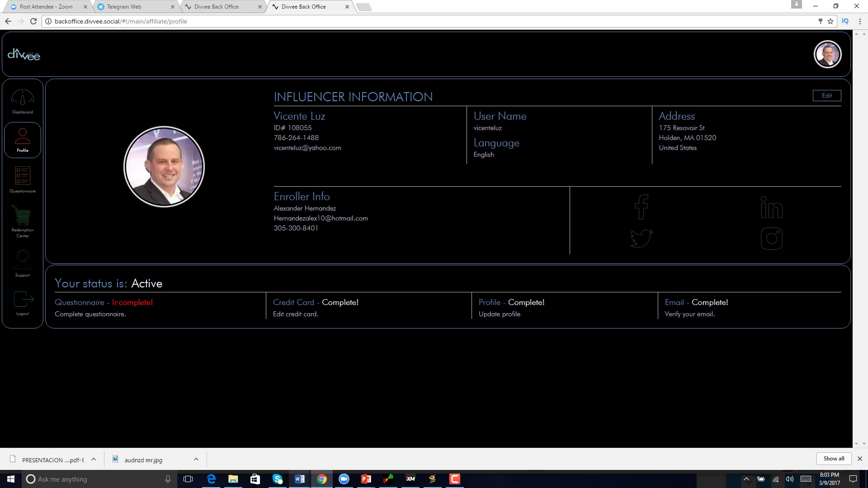
pyautogui.moveTo(114, 302); pyautogui.dragTo(126, 314)
pyautogui.click(164, 307)
pyautogui.moveTo(326, 302); pyautogui.dragTo(360, 303)
pyautogui.moveTo(514, 303); pyautogui.dragTo(545, 303)
pyautogui.click(826, 96)
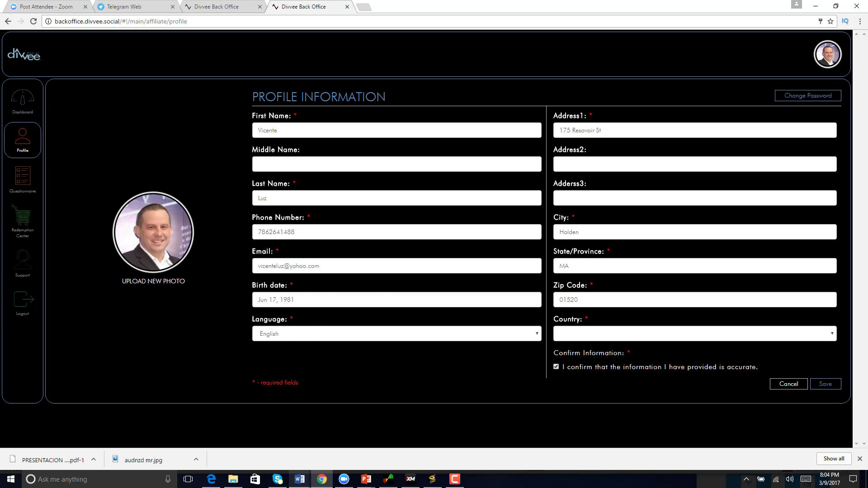
pyautogui.click(818, 387)
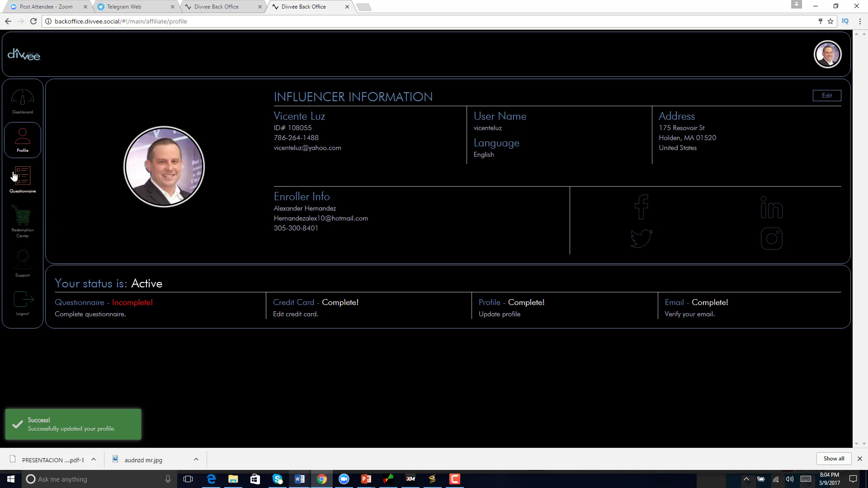
# - Open the questionnaire and answer Yes to owning an automobile in the Personal section
pyautogui.click(23, 184)
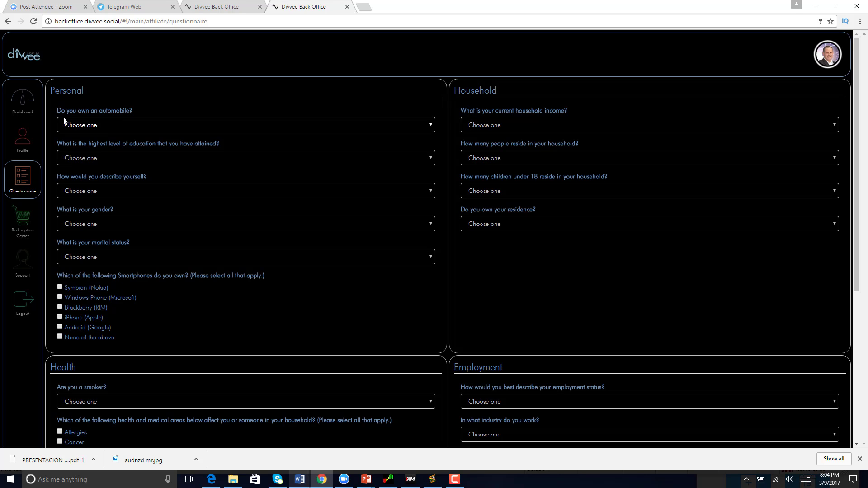
pyautogui.click(130, 124)
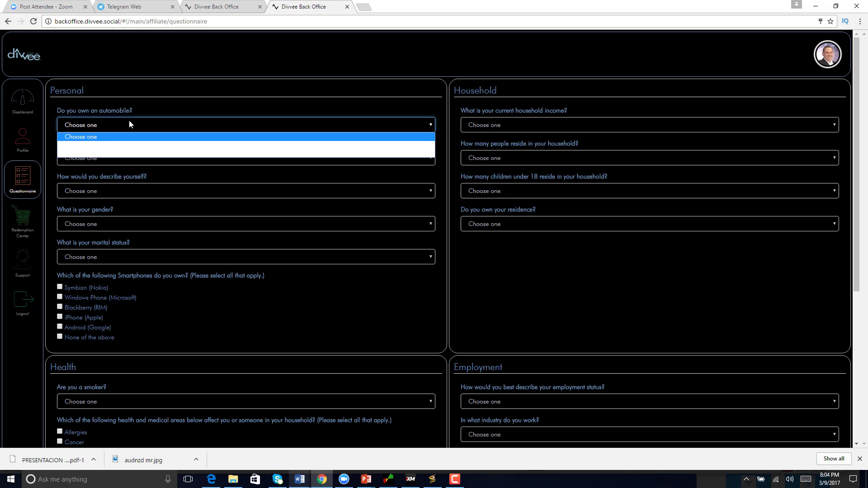
pyautogui.click(129, 121)
pyautogui.click(126, 123)
pyautogui.click(94, 146)
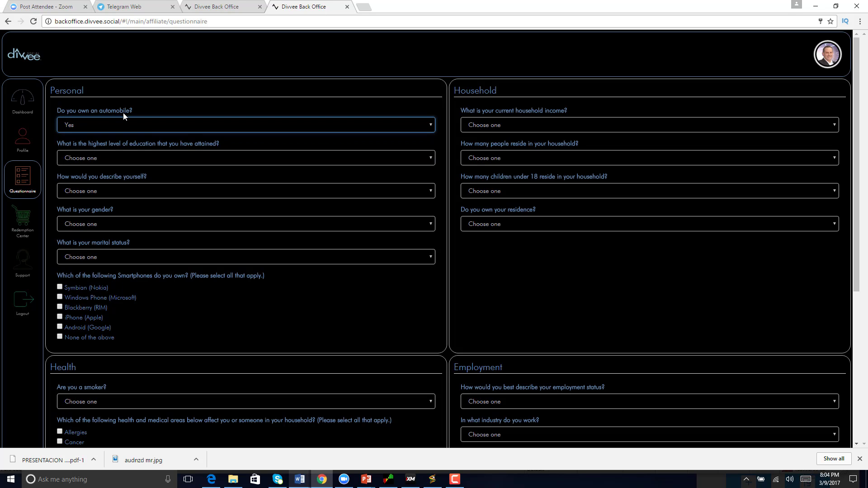
# - Set the highest education level to Masters Degree and the self-description to Hispanic or Latino
pyautogui.click(64, 159)
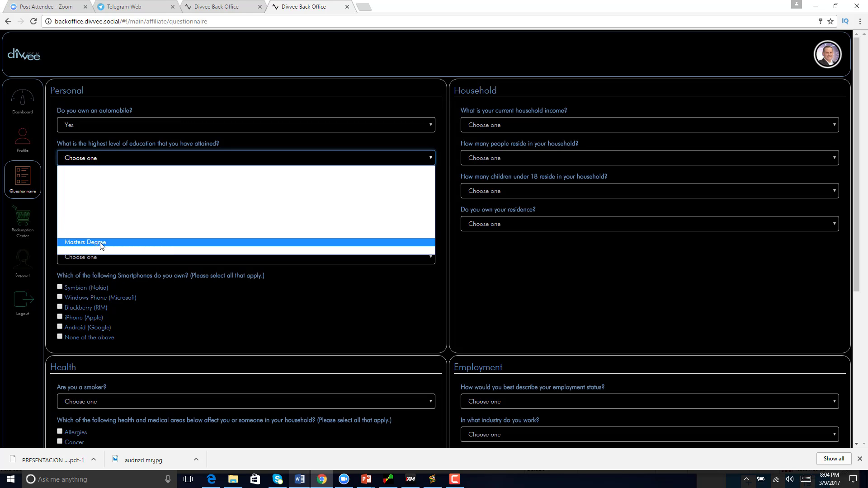
pyautogui.click(100, 245)
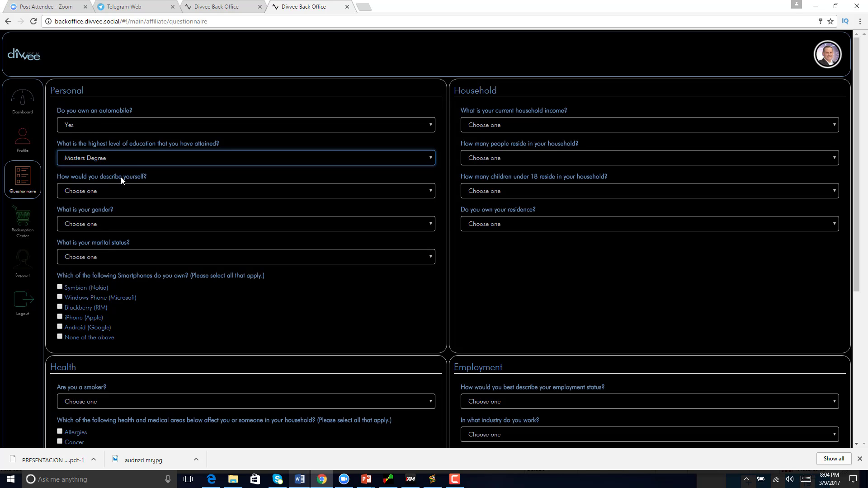
pyautogui.click(69, 192)
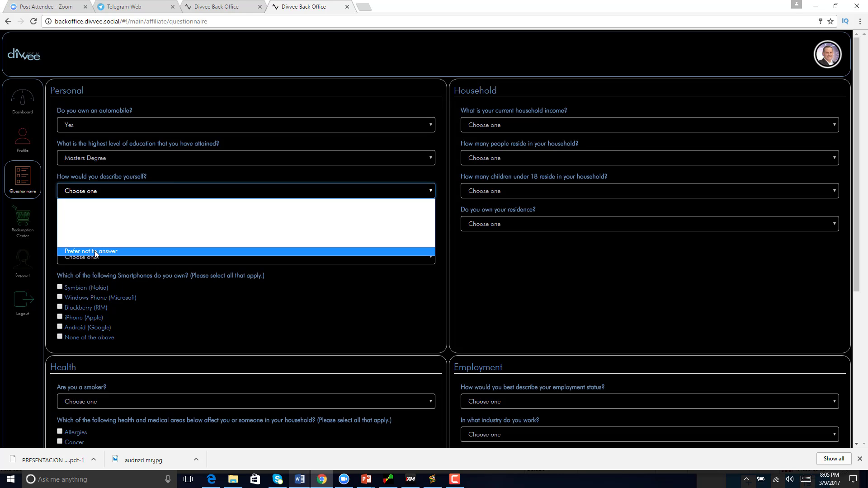
pyautogui.click(94, 235)
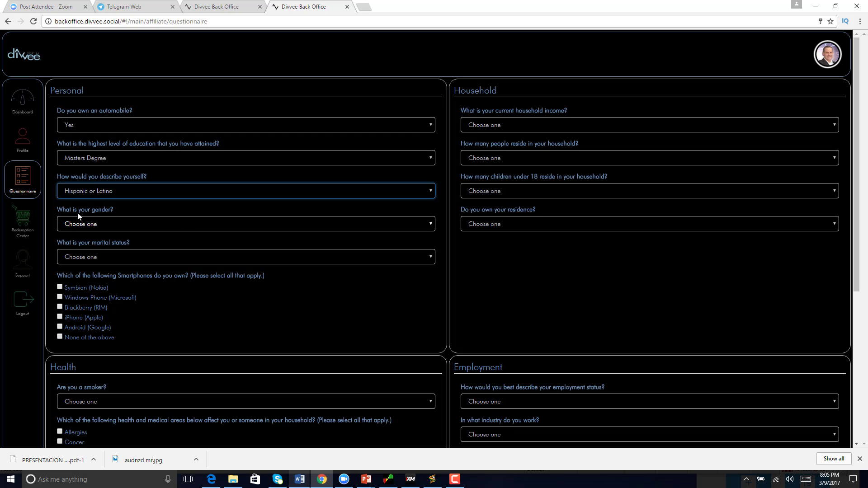
# - Set the gender to Male and the marital status to Divorced in the Personal section
pyautogui.scroll(-1, 109, 222)
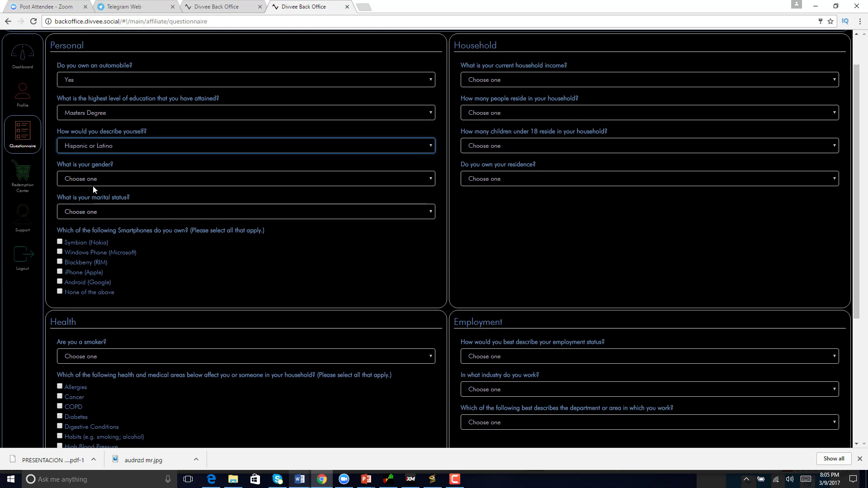
pyautogui.click(90, 179)
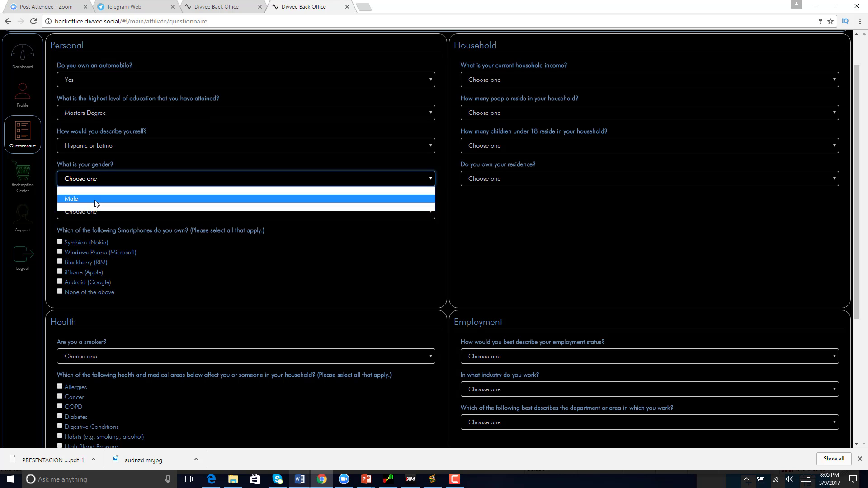
pyautogui.click(95, 201)
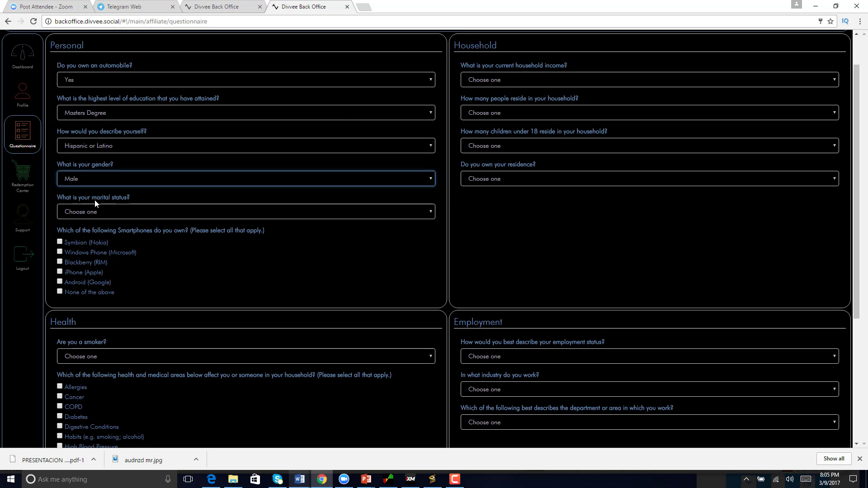
pyautogui.click(104, 212)
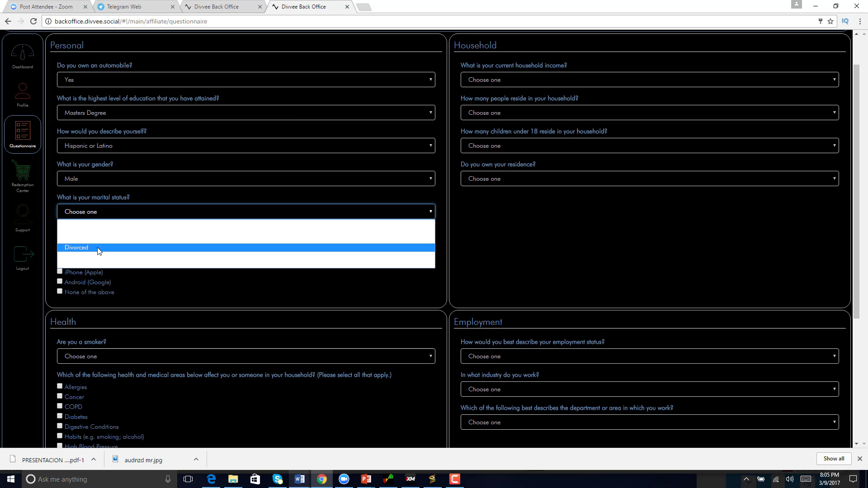
pyautogui.click(98, 248)
# - Mark iPhone (Apple) and Android (Google) as the smartphones owned
pyautogui.scroll(-1, 192, 229)
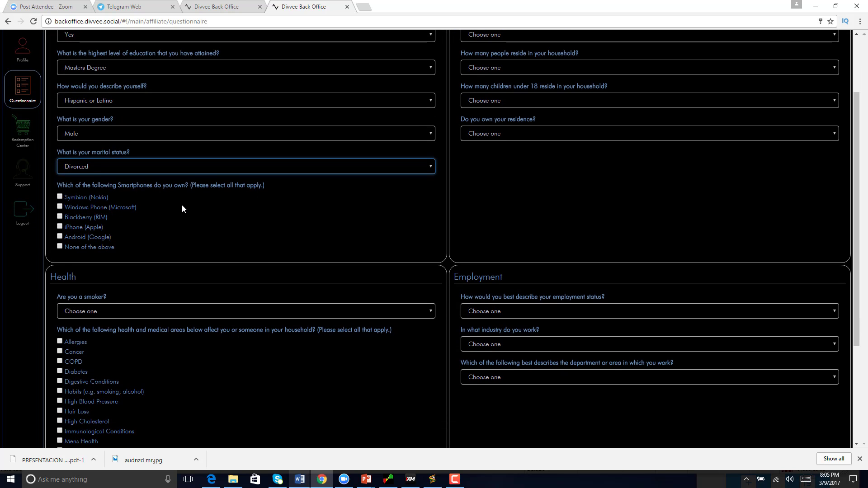
pyautogui.click(59, 226)
pyautogui.click(59, 236)
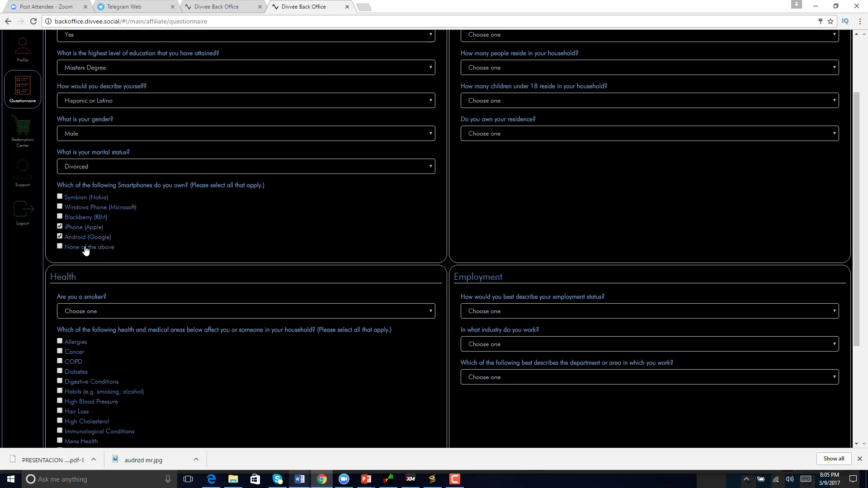
# - In the Health section, answer No to being a smoker and mark Allergies and Weight/Weight Loss as affected areas
pyautogui.scroll(-3, 97, 213)
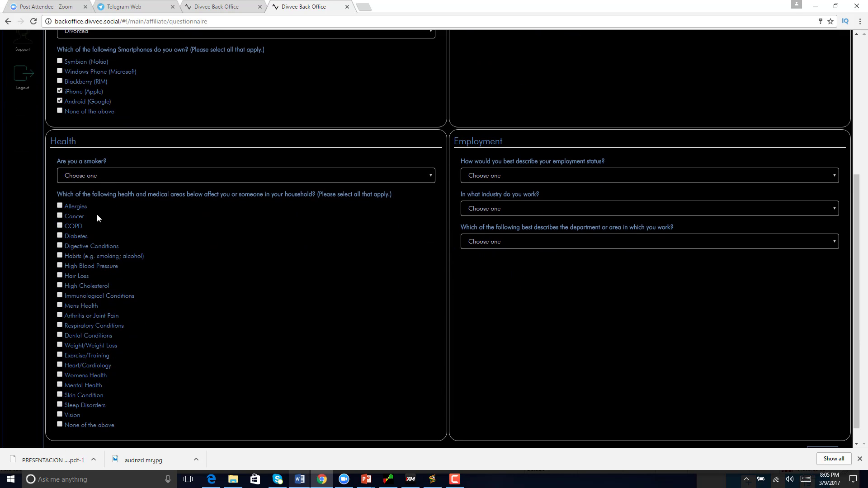
pyautogui.click(78, 177)
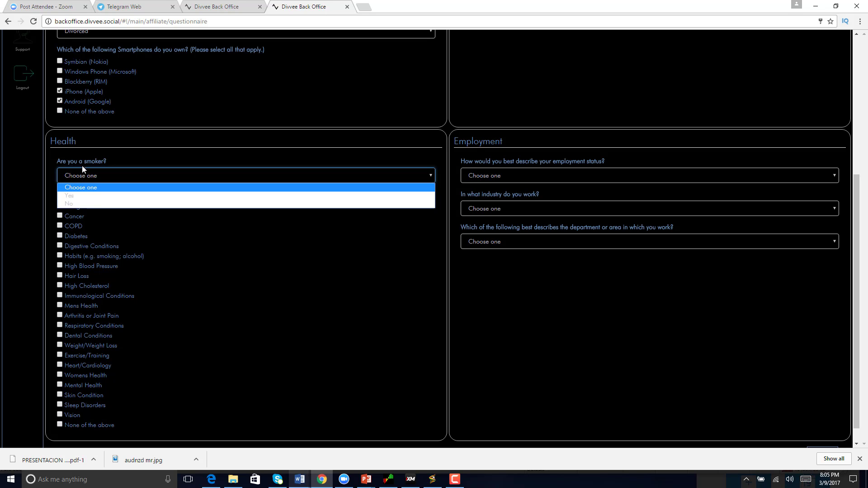
pyautogui.click(83, 203)
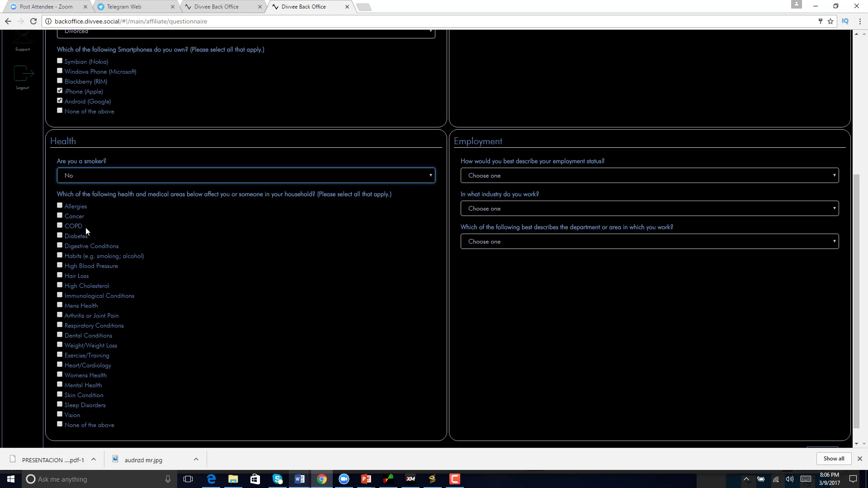
pyautogui.click(60, 206)
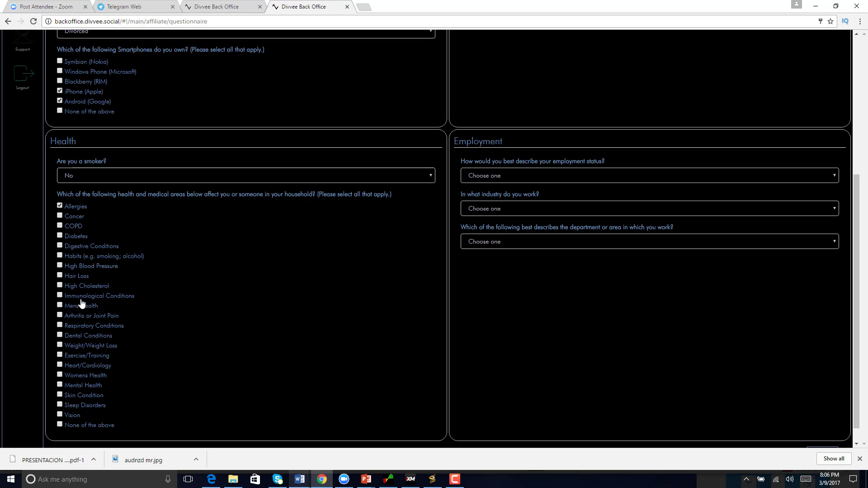
pyautogui.click(60, 345)
# - In the Household section, set the current income to $100,000-$149,999 and the number of people to Four
pyautogui.scroll(5, 324, 316)
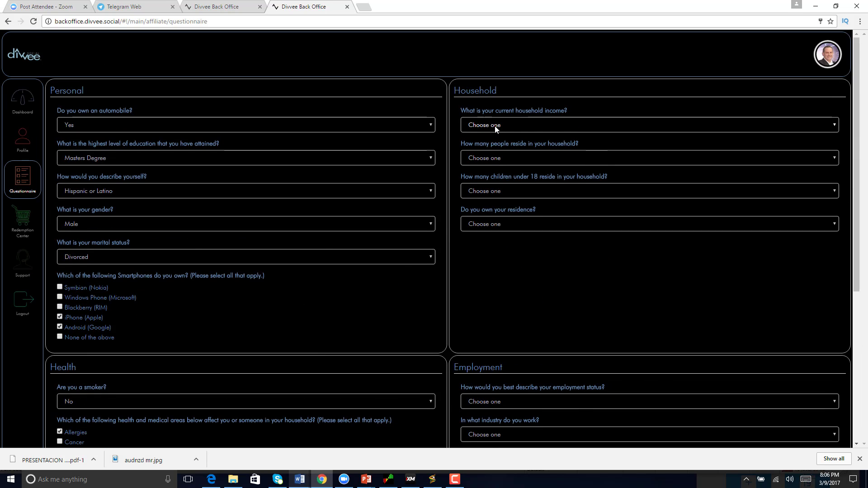
pyautogui.click(527, 126)
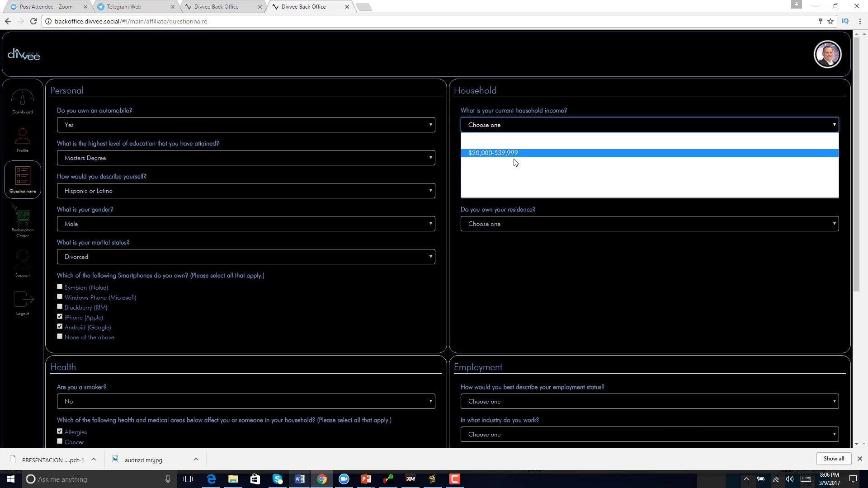
pyautogui.click(517, 186)
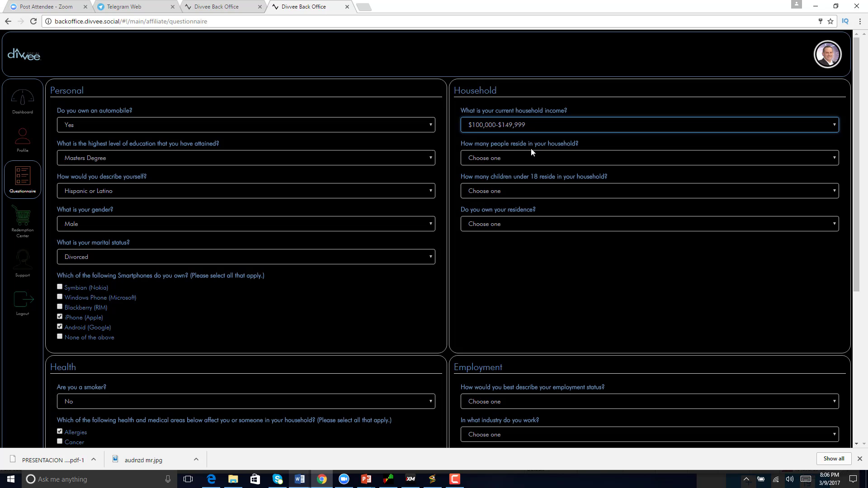
pyautogui.click(497, 158)
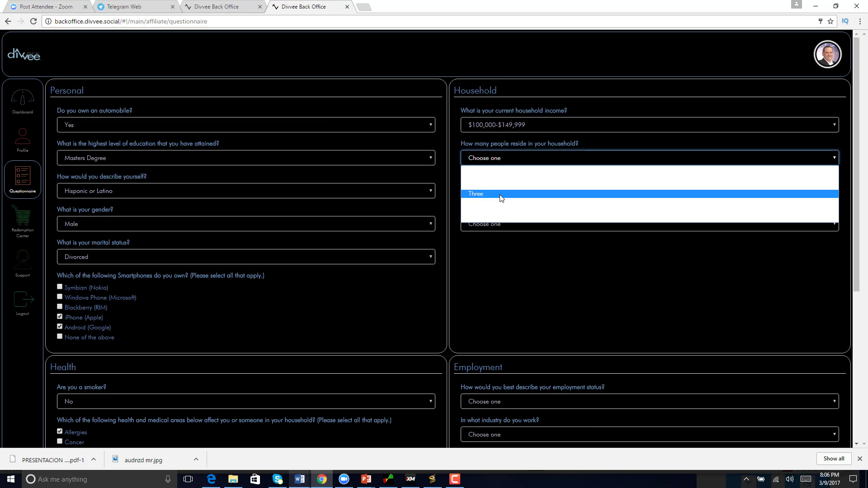
pyautogui.click(500, 198)
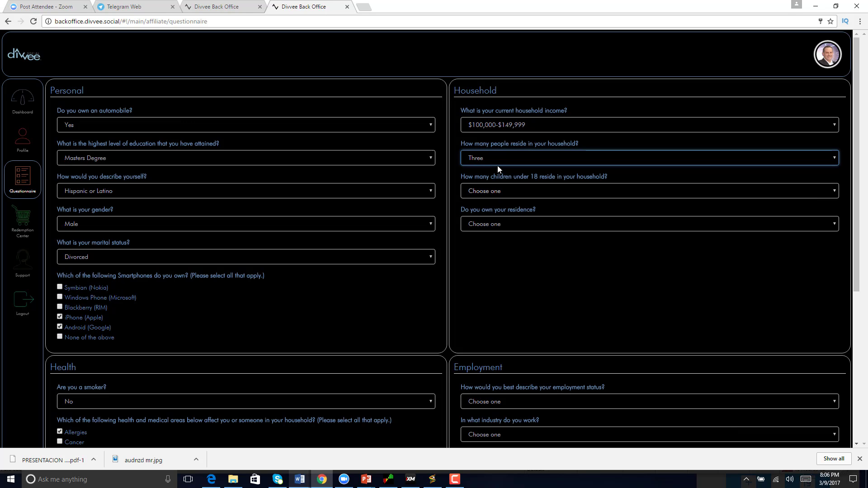
pyautogui.click(496, 163)
pyautogui.click(499, 205)
# - Set the number of children under 18 to One and the residence answer to Own
pyautogui.click(506, 190)
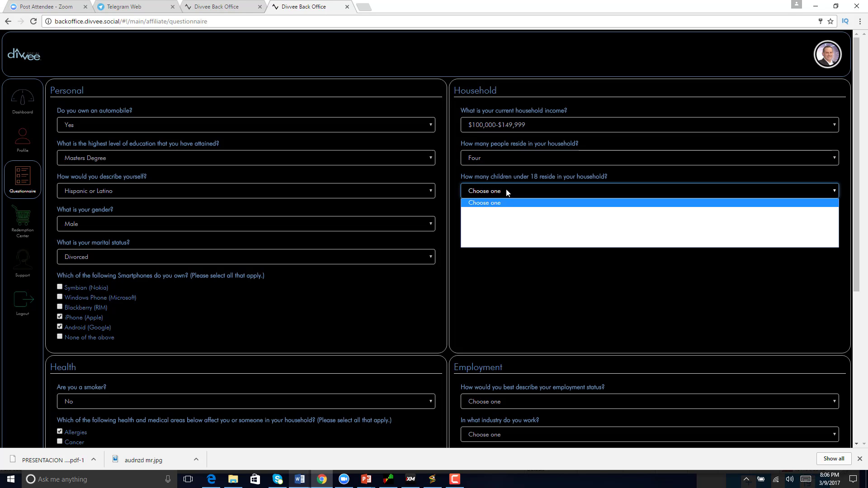
pyautogui.click(497, 216)
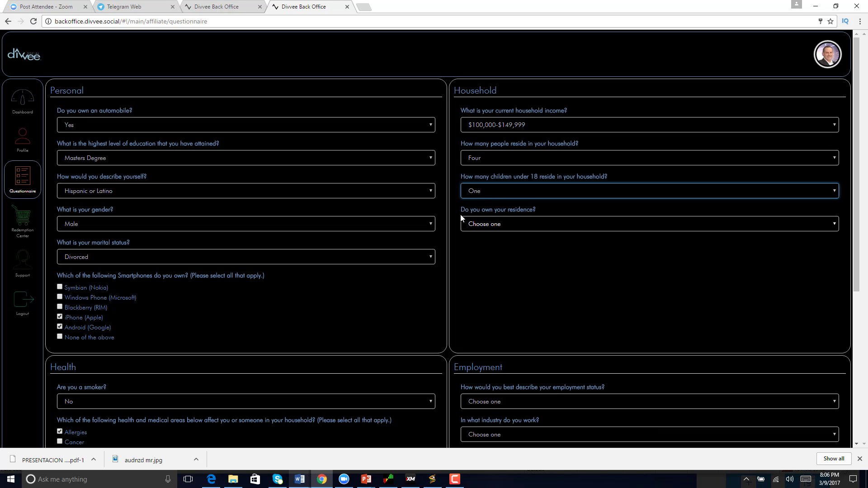
pyautogui.click(494, 225)
pyautogui.click(492, 245)
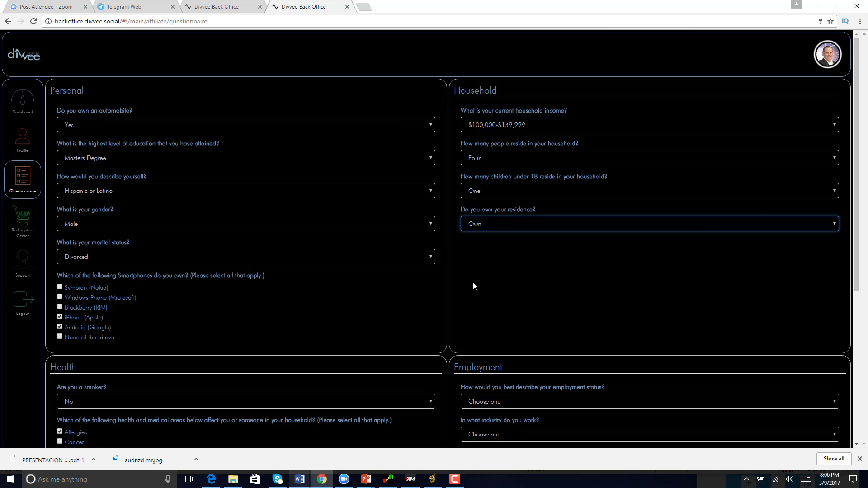
pyautogui.click(482, 220)
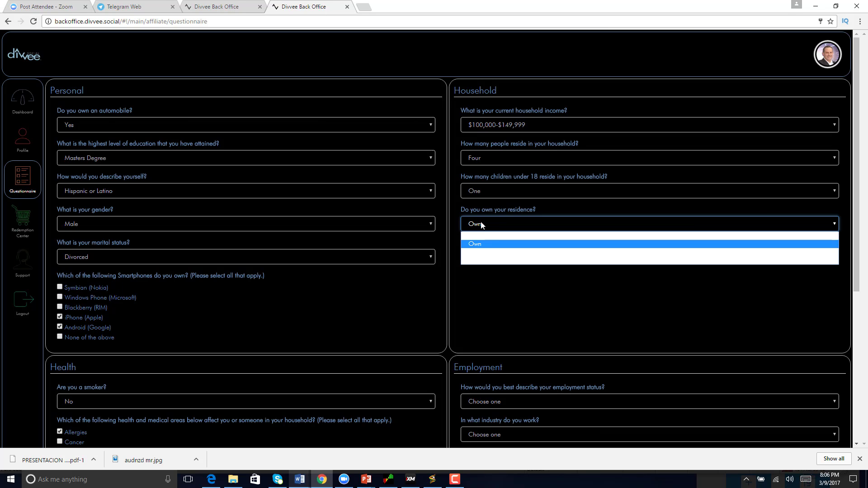
pyautogui.click(481, 244)
# - In the Employment section, set the employment status to Self-employed and the industry to Education
pyautogui.scroll(-3, 454, 274)
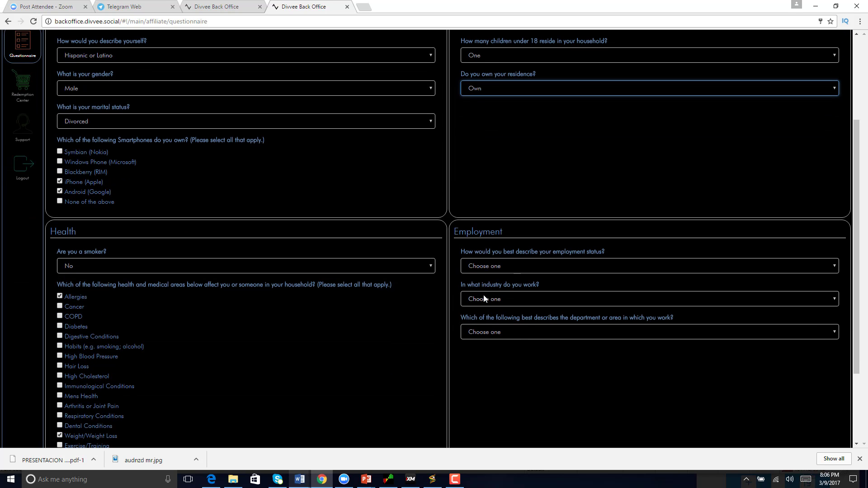
pyautogui.scroll(-3, 483, 298)
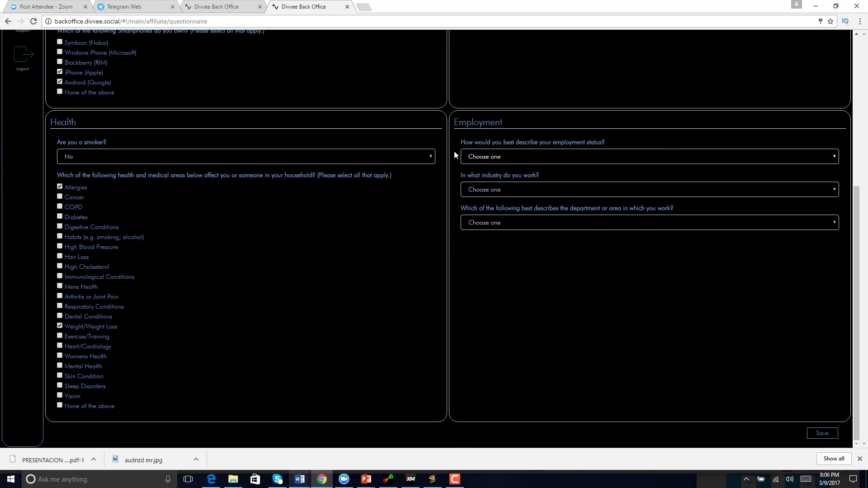
pyautogui.click(483, 156)
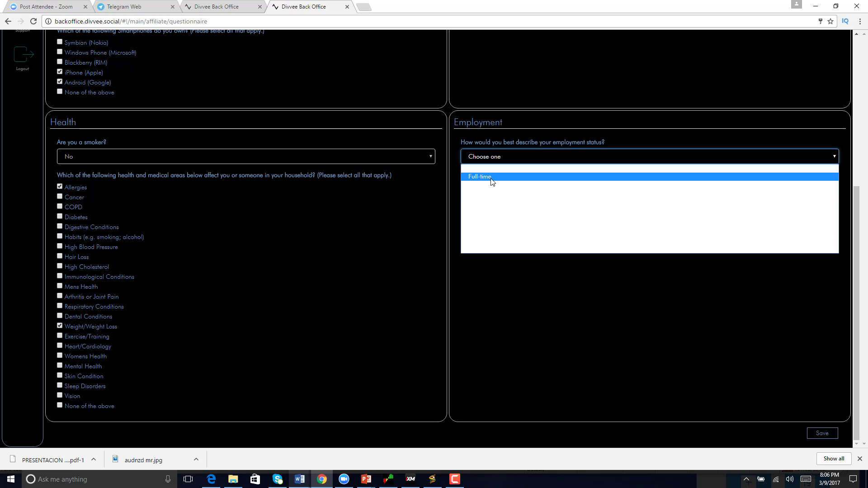
pyautogui.click(496, 194)
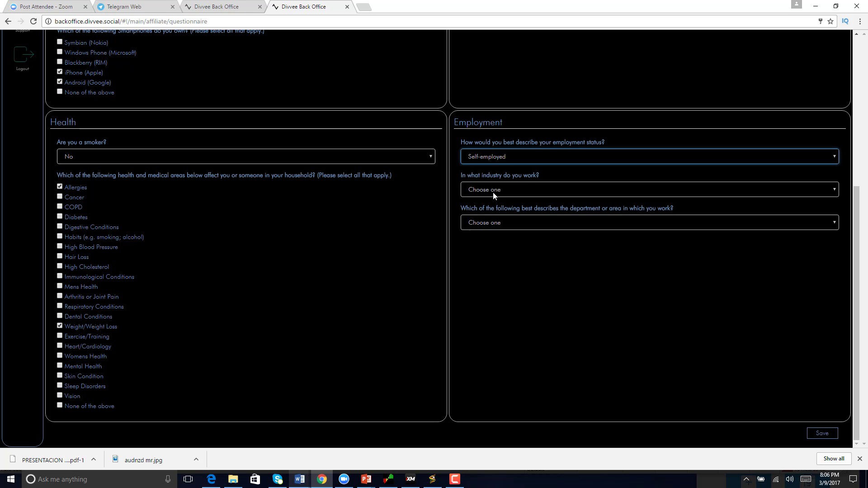
pyautogui.click(513, 192)
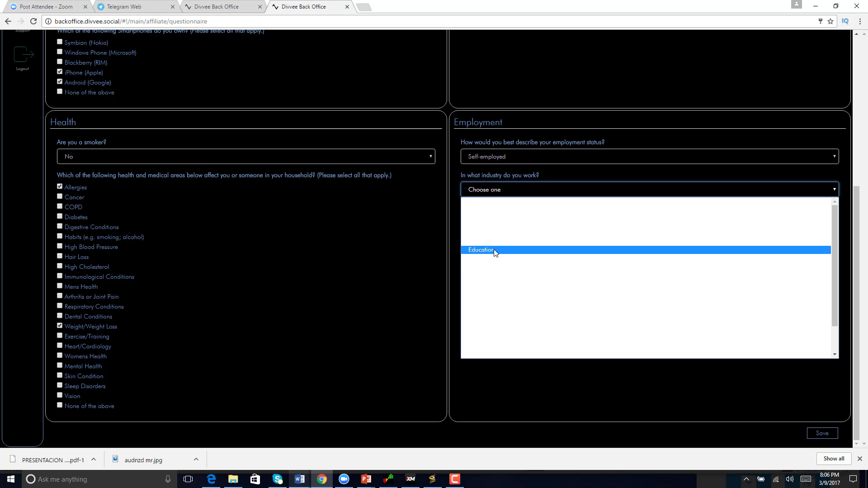
pyautogui.click(494, 251)
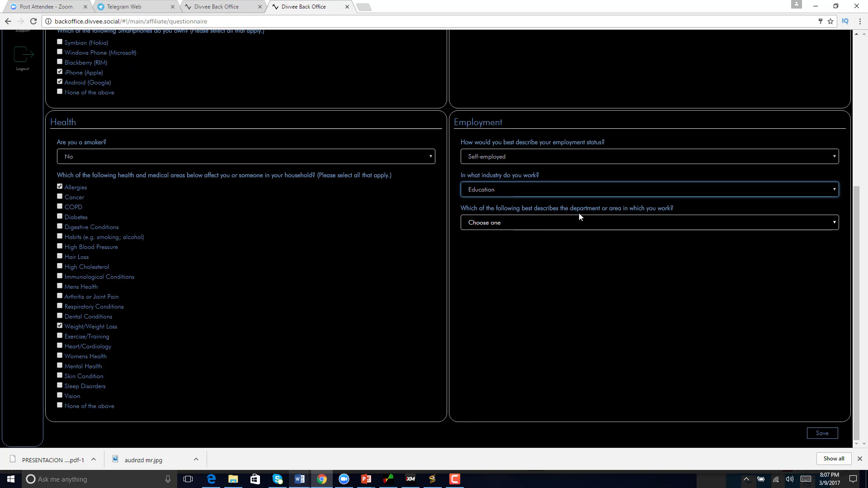
# - Answer the question about the department or area of work with Finance/Accounting
pyautogui.click(509, 222)
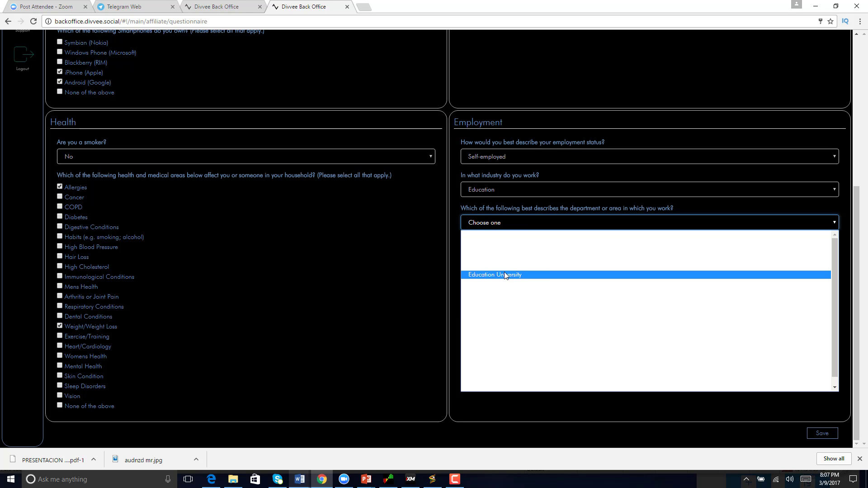
pyautogui.click(500, 258)
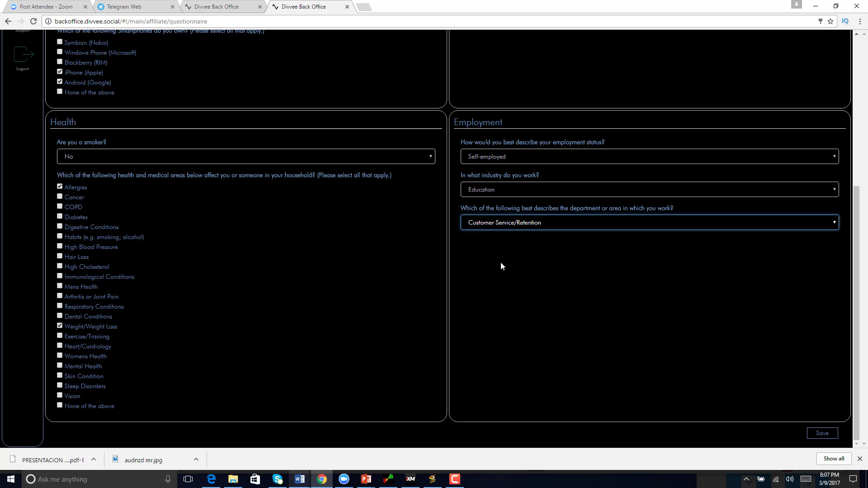
pyautogui.click(496, 226)
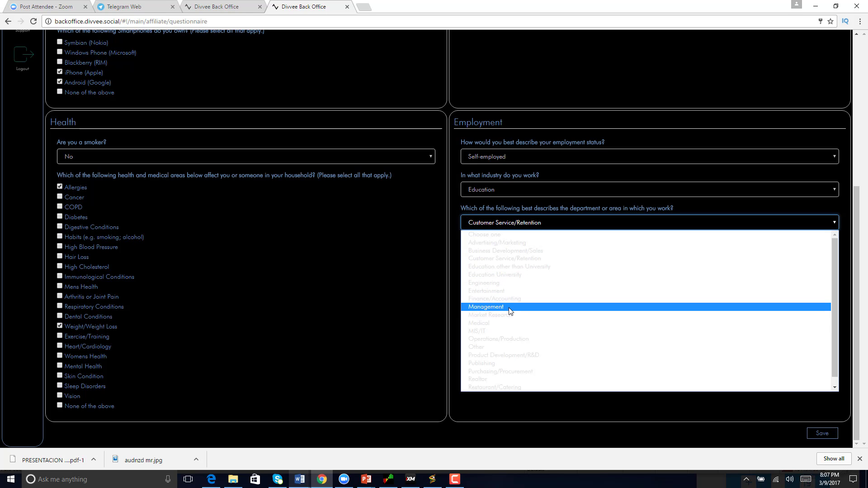
pyautogui.click(497, 299)
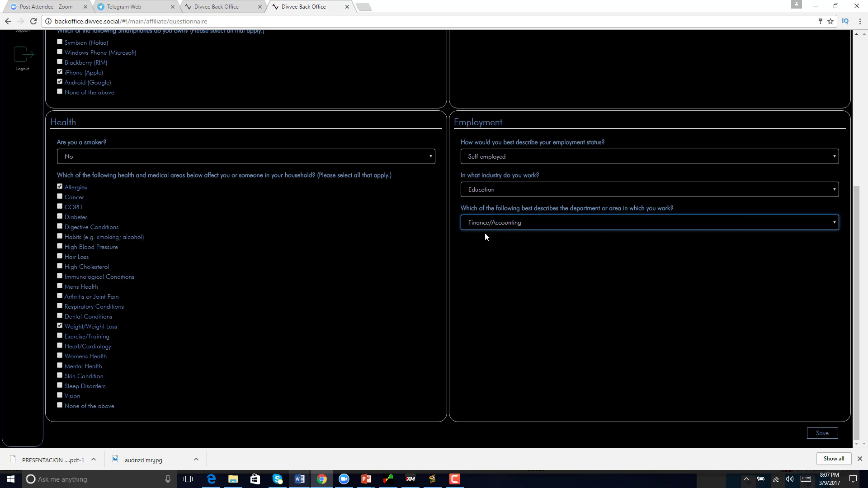
# - Save the completed questionnaire and go to the profile page to check the account status
pyautogui.click(822, 432)
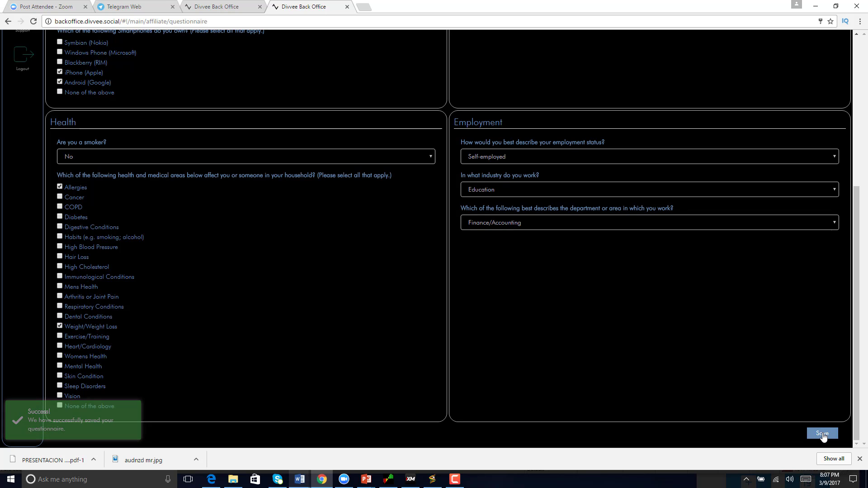
pyautogui.click(822, 433)
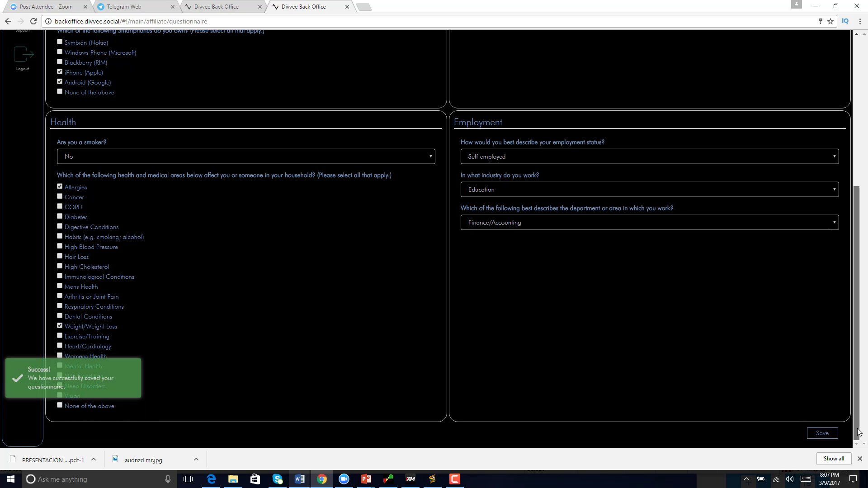
pyautogui.scroll(5, 178, 120)
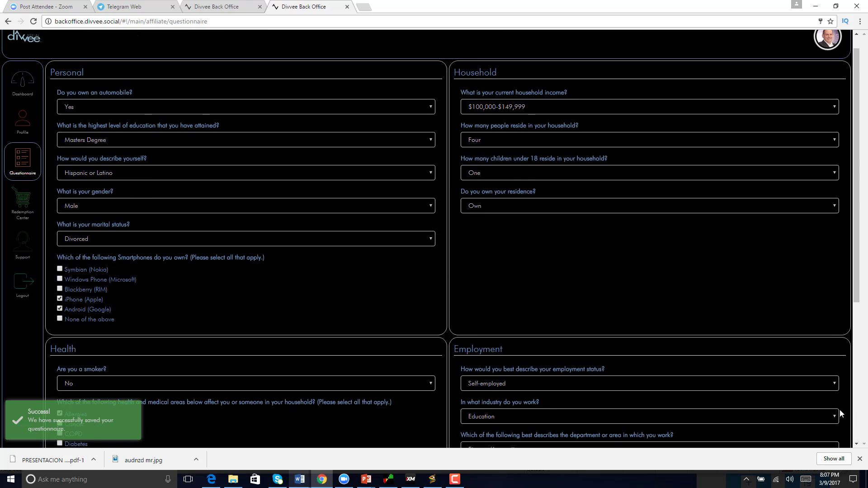
pyautogui.click(18, 143)
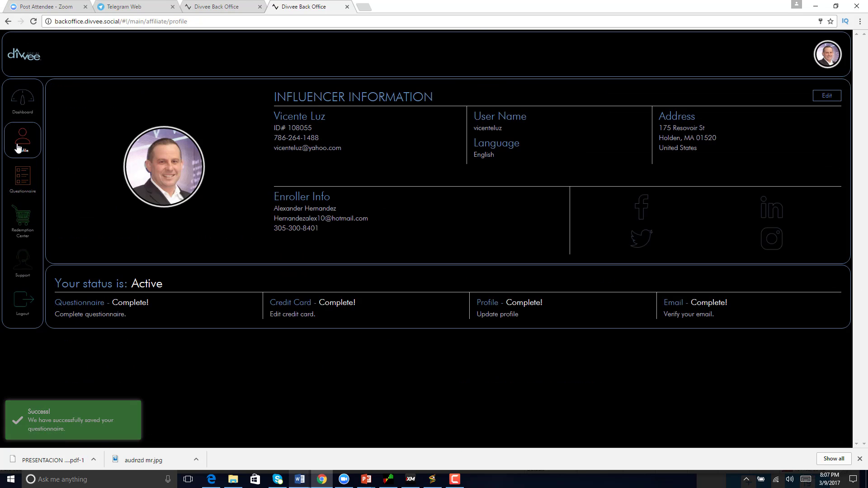